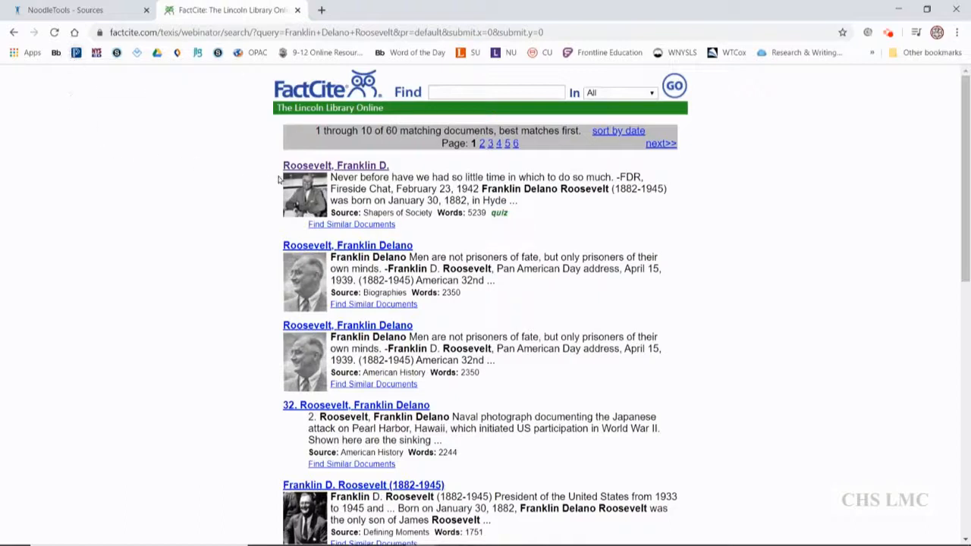
Open the Shapers of Society article on Franklin D. Roosevelt and go to the citation information at its end.
left_click(353, 165)
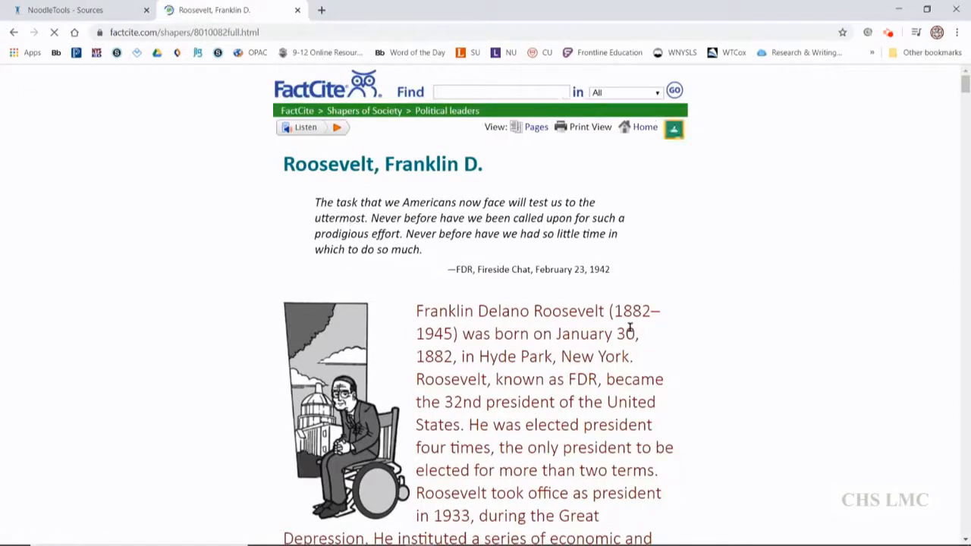
scroll(707, 364, "down", 3)
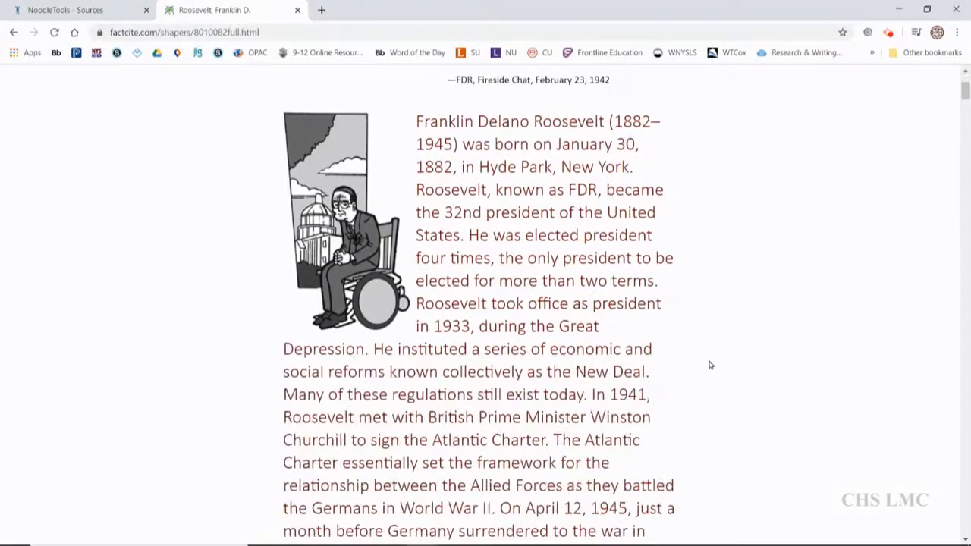
scroll(724, 364, "down", 5)
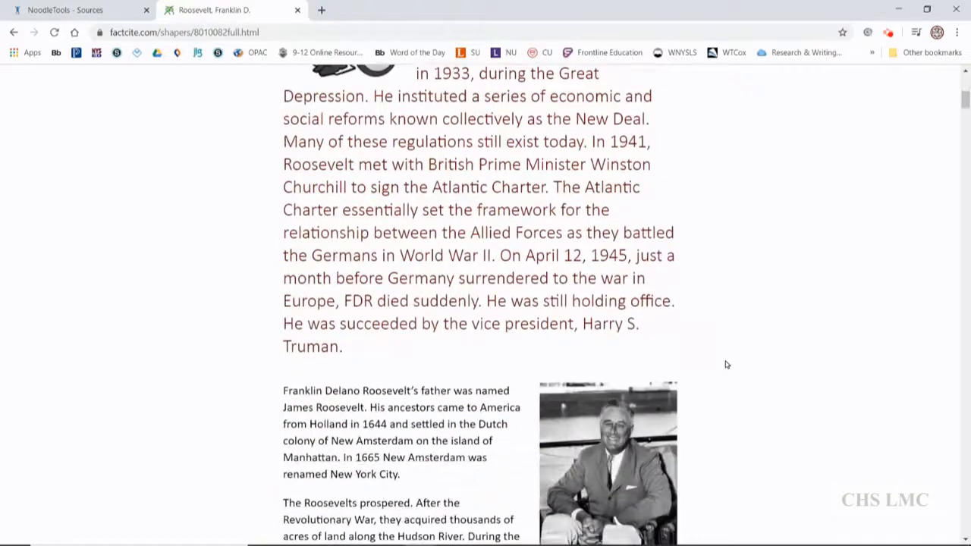
left_click_drag(963, 105, 962, 131)
scroll(874, 274, "down", 6)
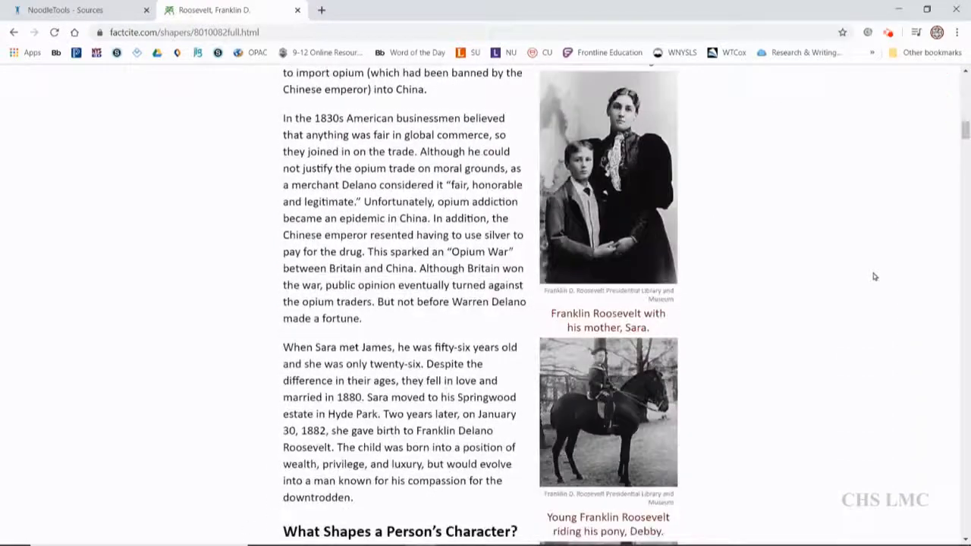
scroll(869, 297, "down", 10)
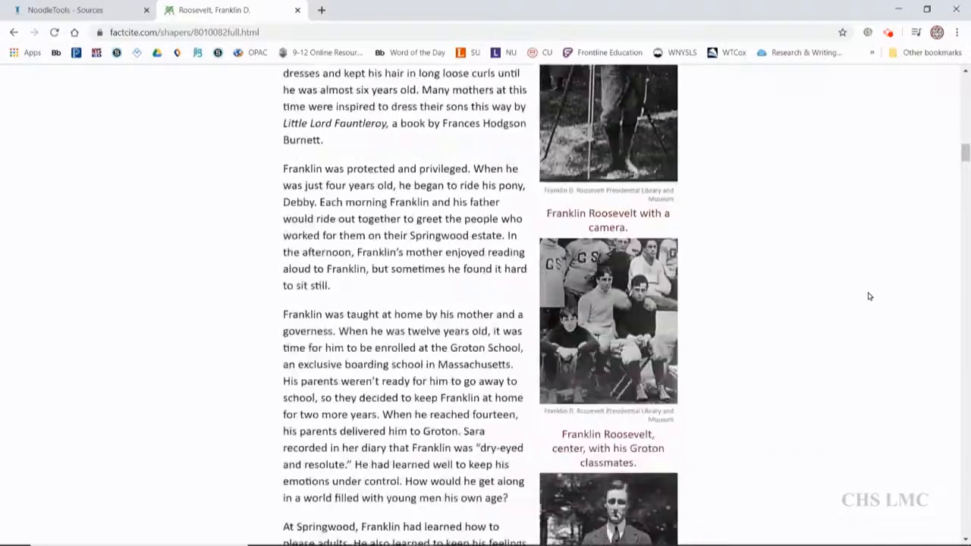
scroll(870, 296, "down", 14)
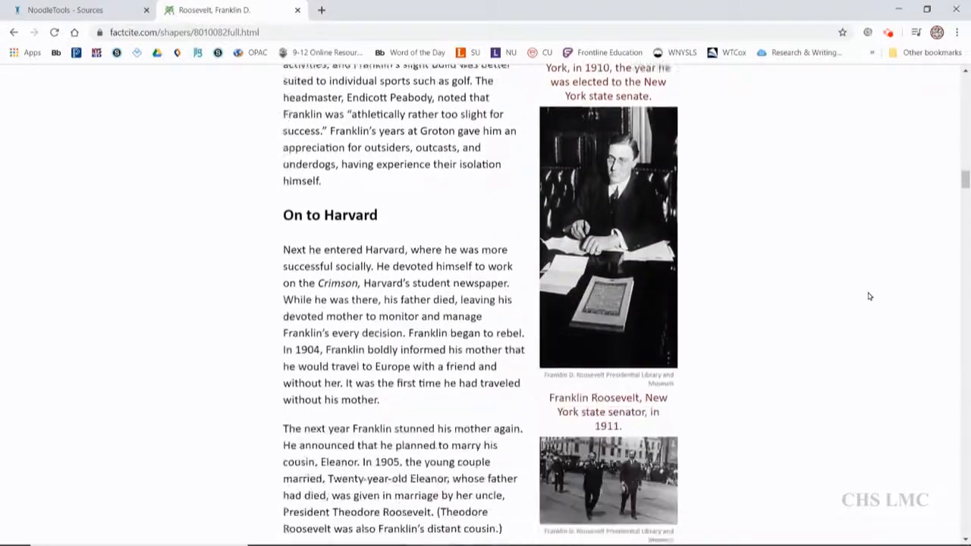
scroll(838, 368, "down", 16)
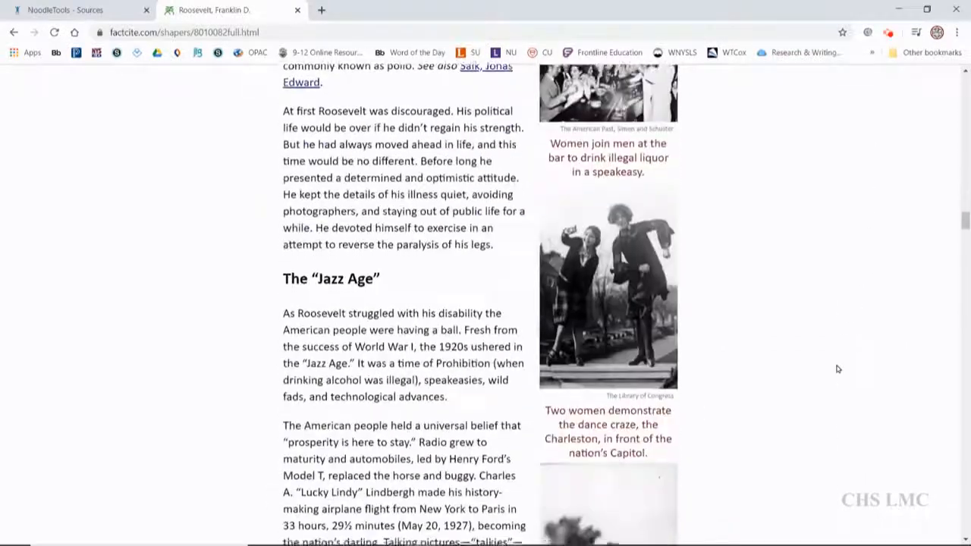
left_click_drag(964, 271, 965, 461)
scroll(839, 410, "down", 15)
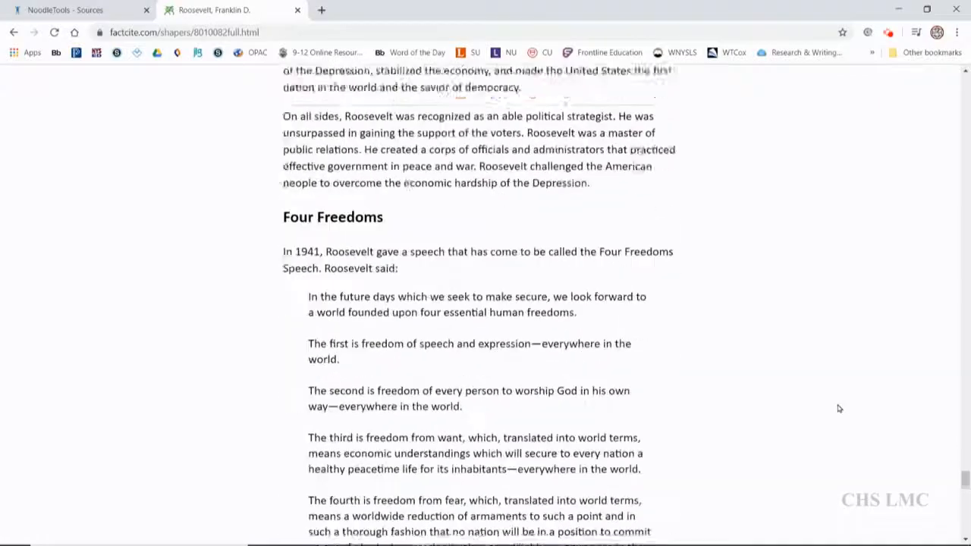
scroll(839, 409, "down", 6)
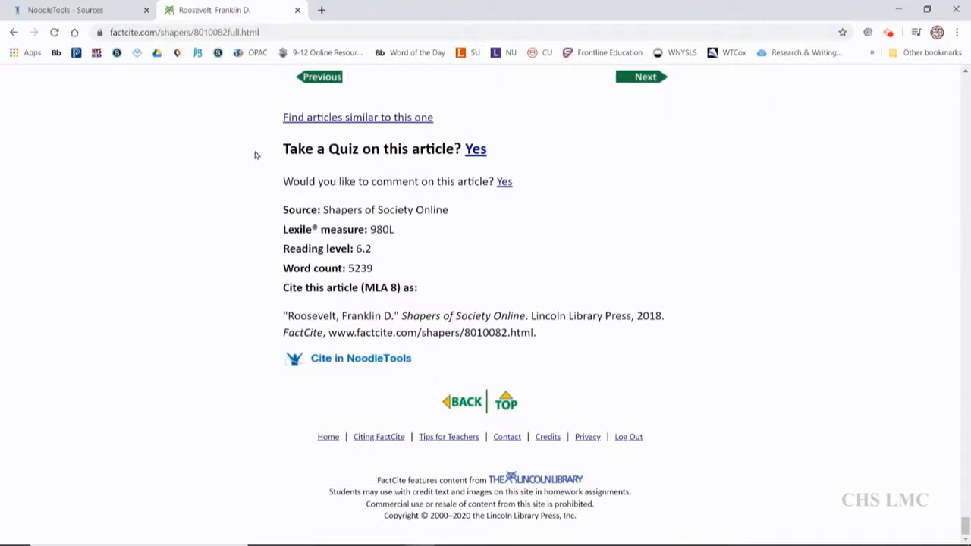
Send the Roosevelt article's citation to NoodleTools and import the reference into My English Project.
left_click(95, 12)
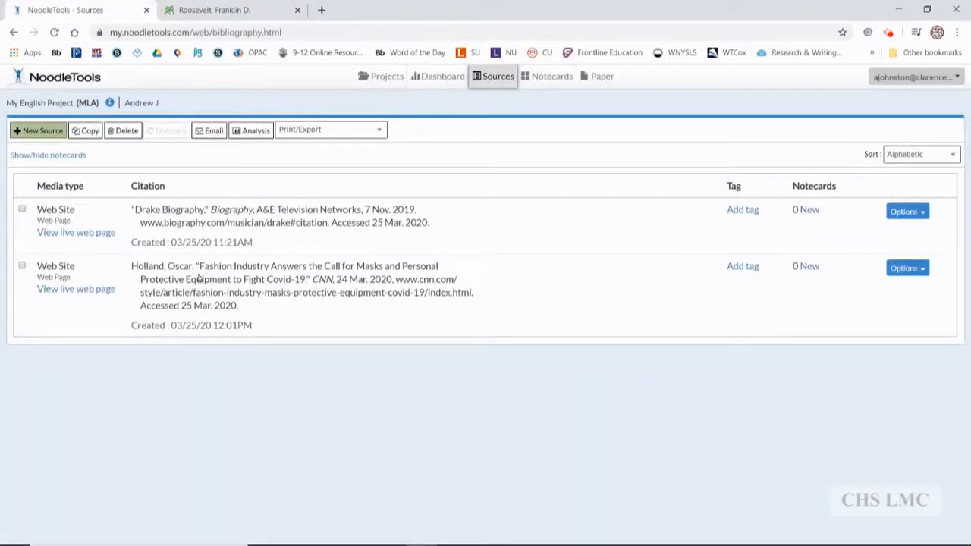
left_click(212, 10)
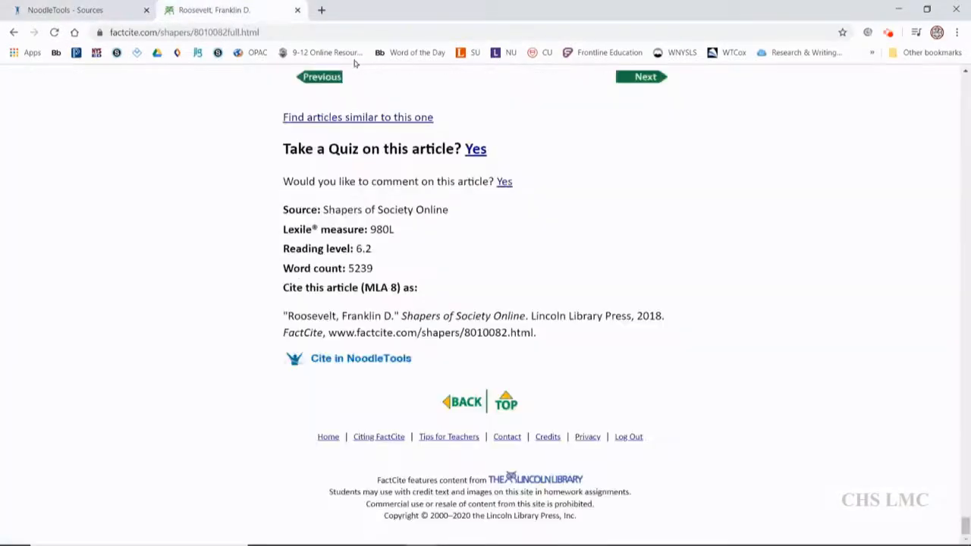
left_click(391, 360)
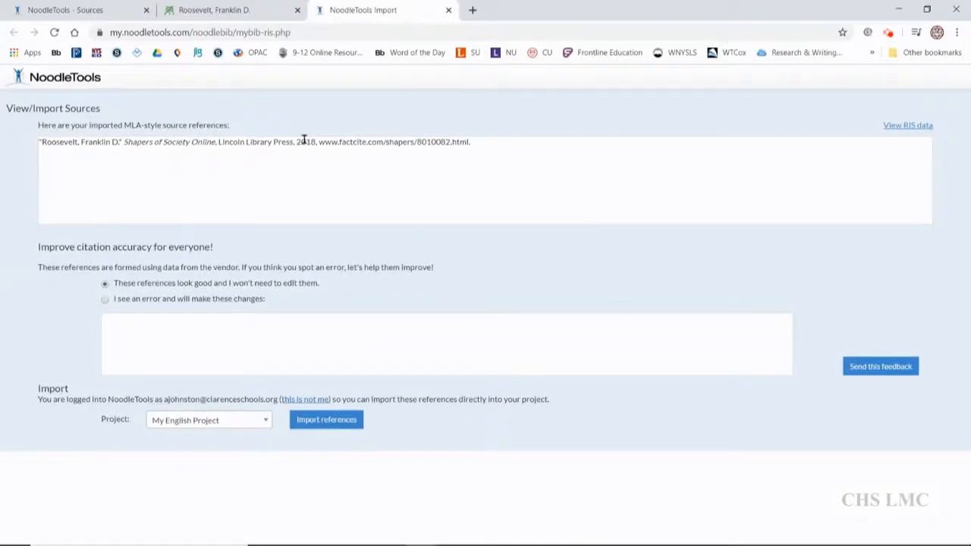
left_click(201, 429)
left_click(201, 295)
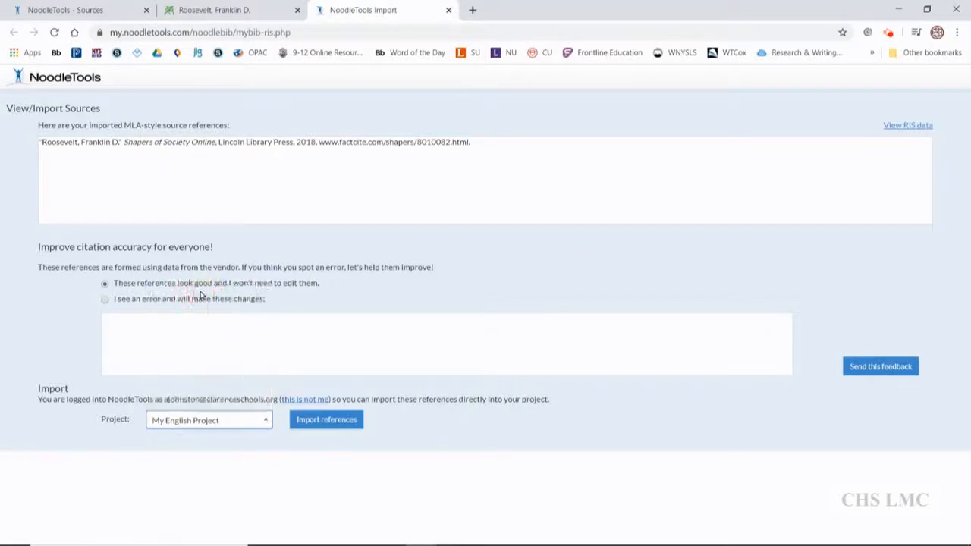
left_click(325, 425)
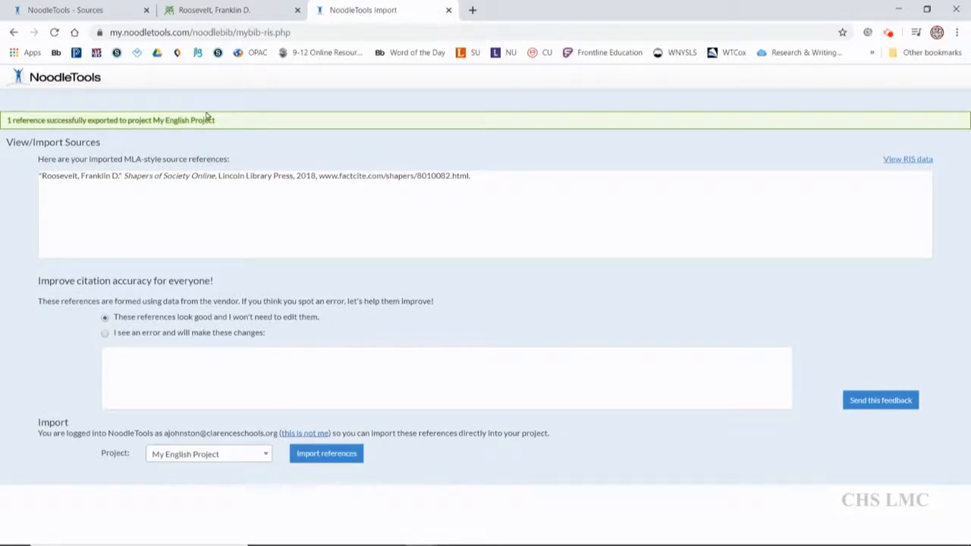
Refresh the project's sources list in NoodleTools and close the NoodleTools Import page.
left_click(66, 10)
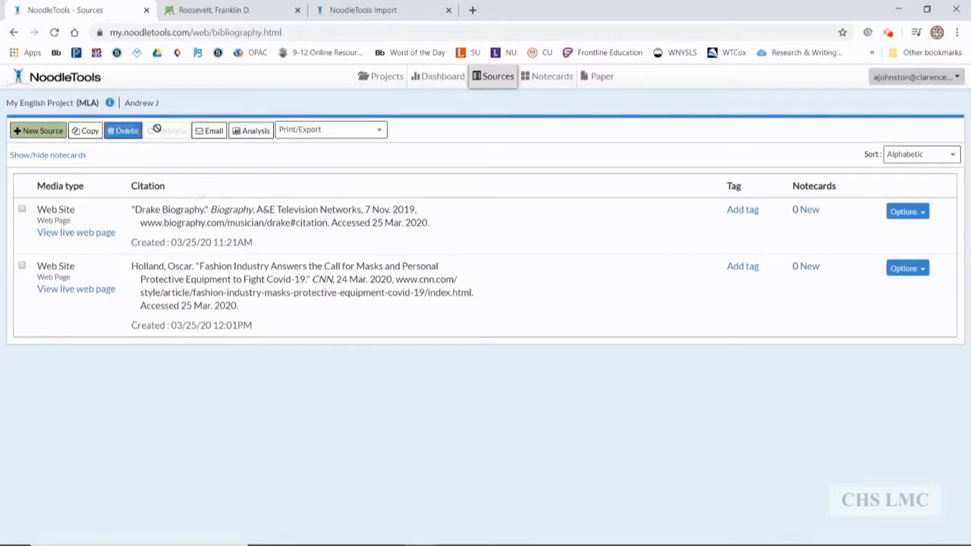
left_click(494, 81)
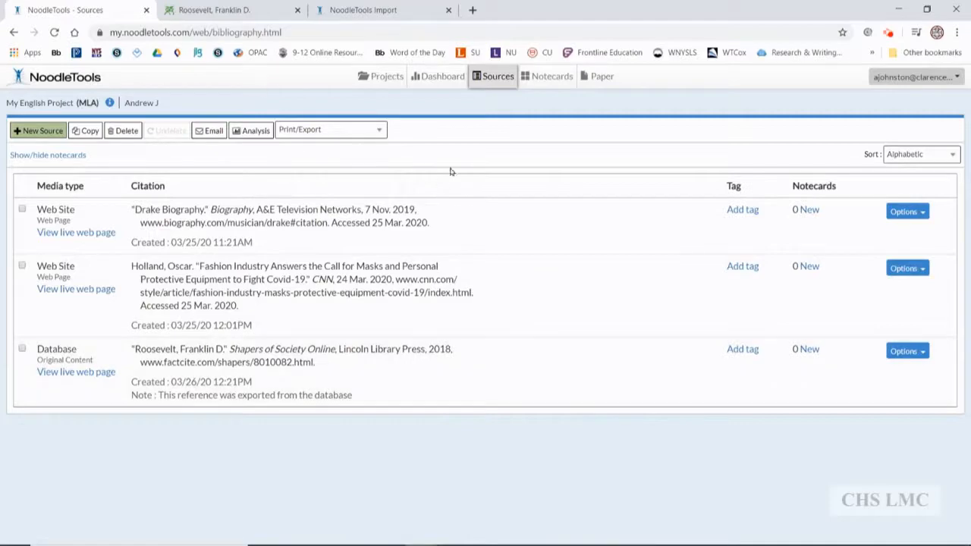
left_click(405, 14)
left_click(449, 9)
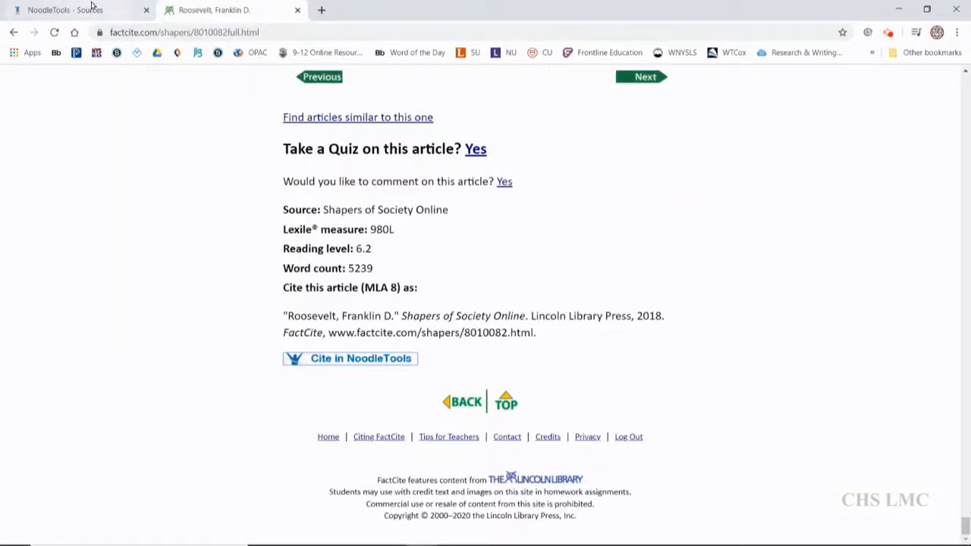
left_click(92, 7)
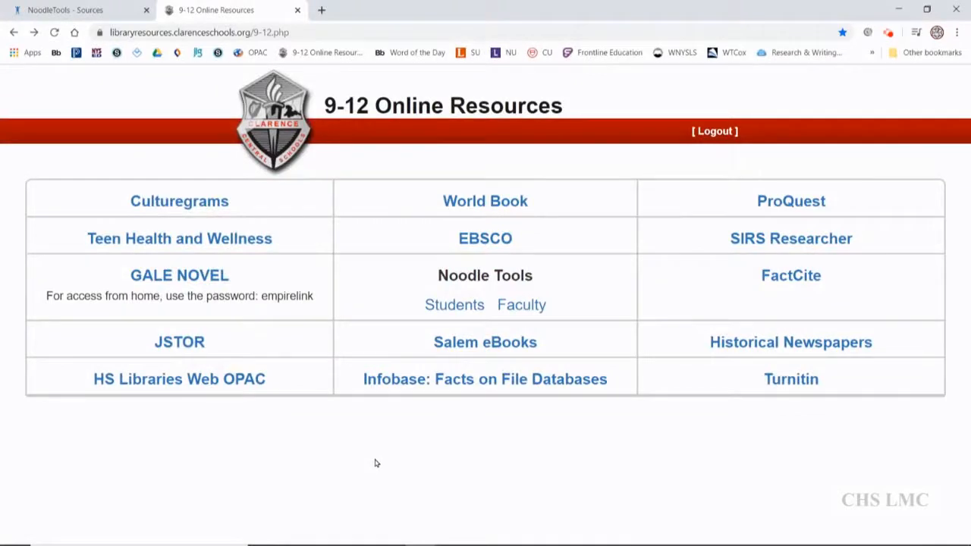
Check the NoodleTools sources list and read the home-access note under GALE NOVEL on the 9-12 Online Resources page.
left_click(43, 7)
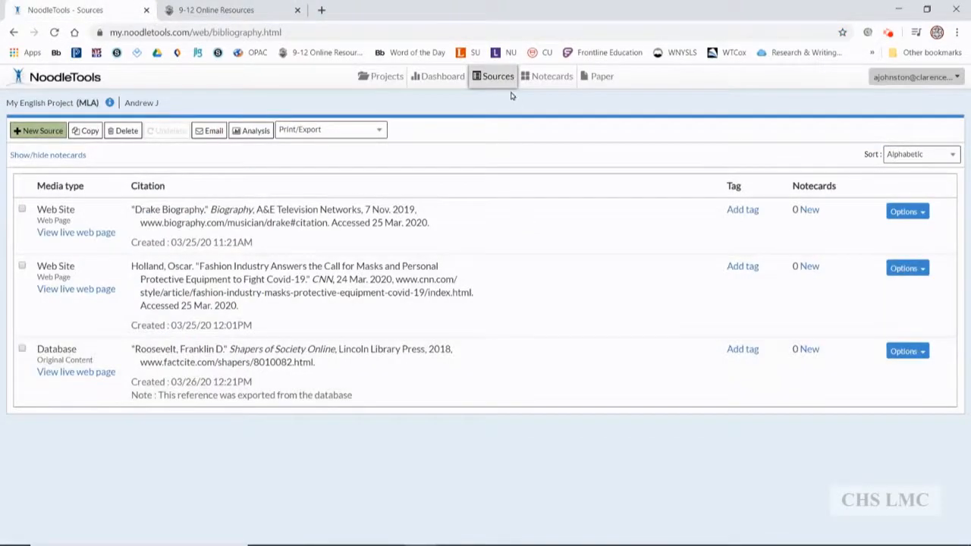
left_click(240, 12)
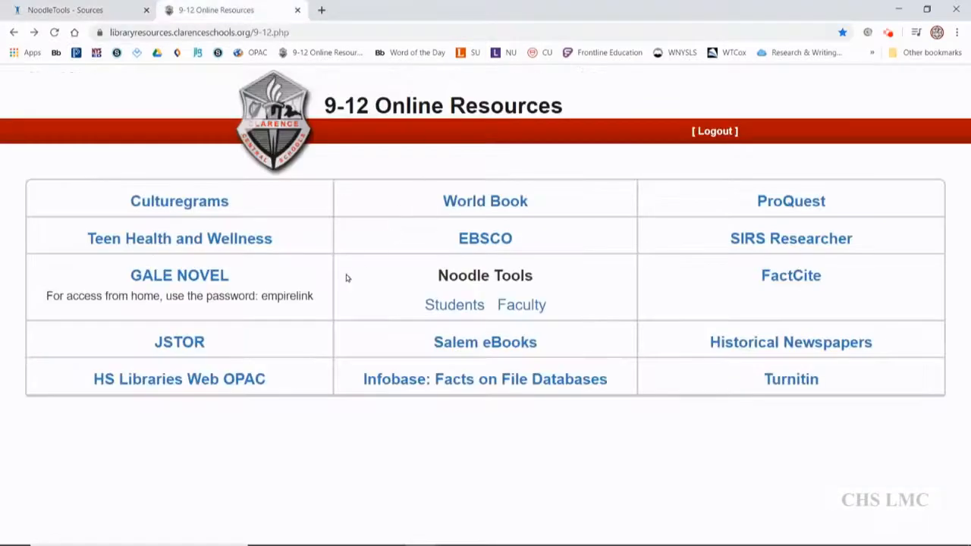
left_click_drag(321, 301, 48, 297)
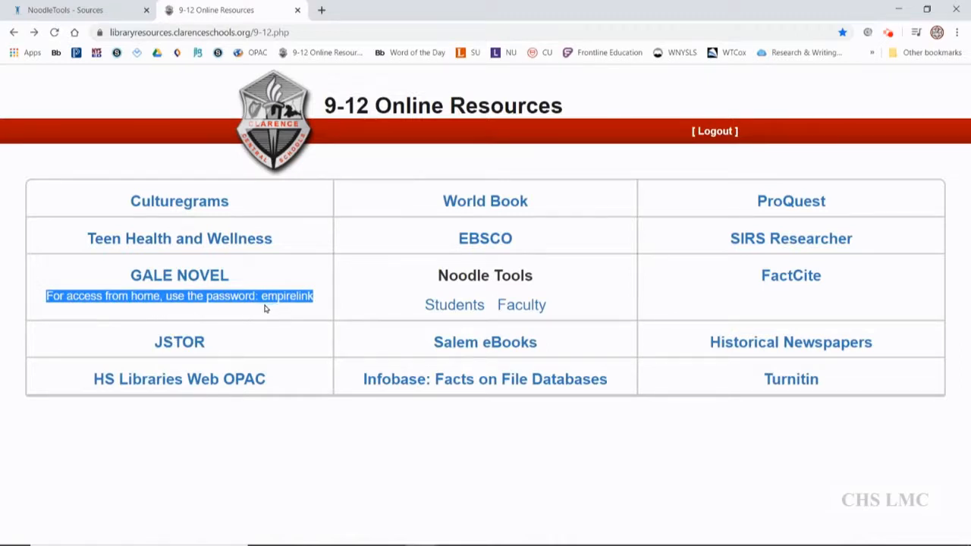
left_click(282, 278)
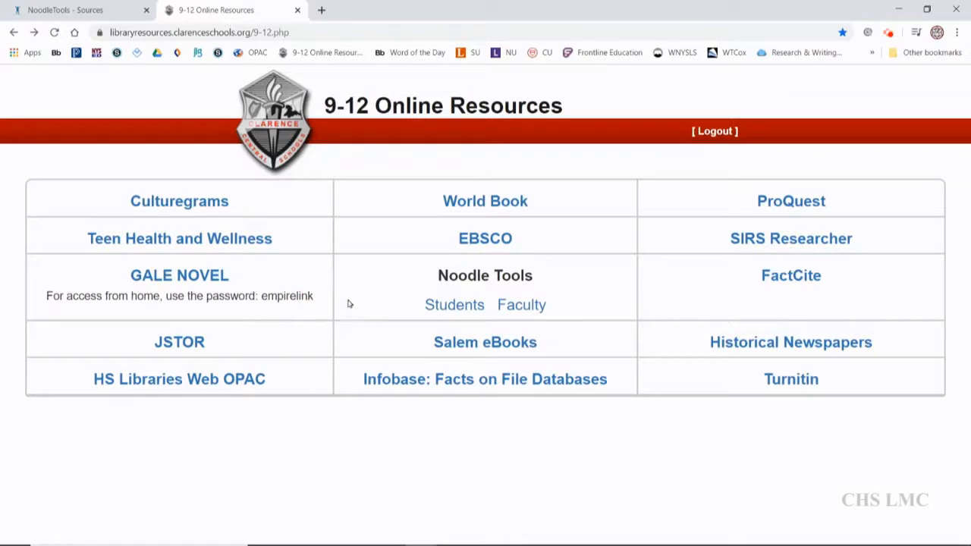
Open the GALE NOVEL resources and launch the Opposing Viewpoints database.
left_click(201, 279)
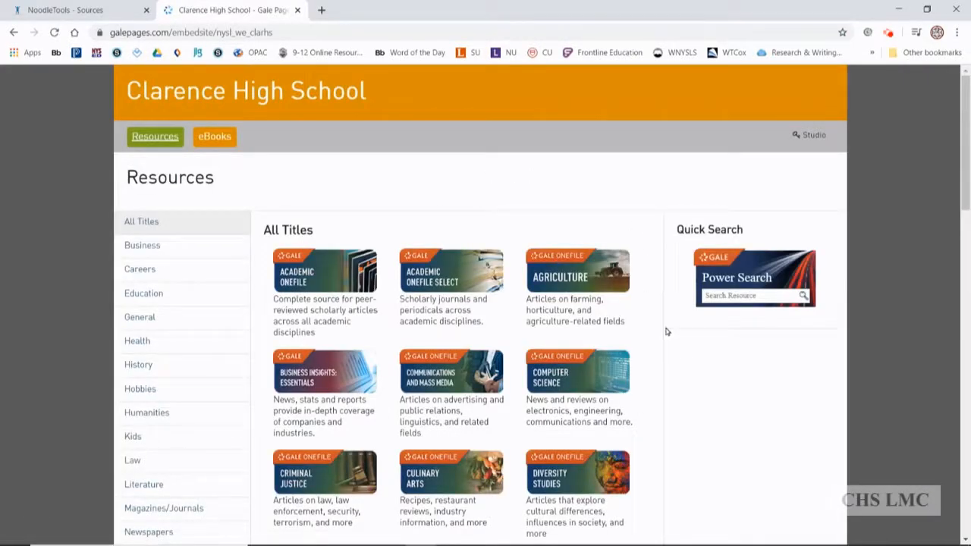
scroll(667, 330, "down", 9)
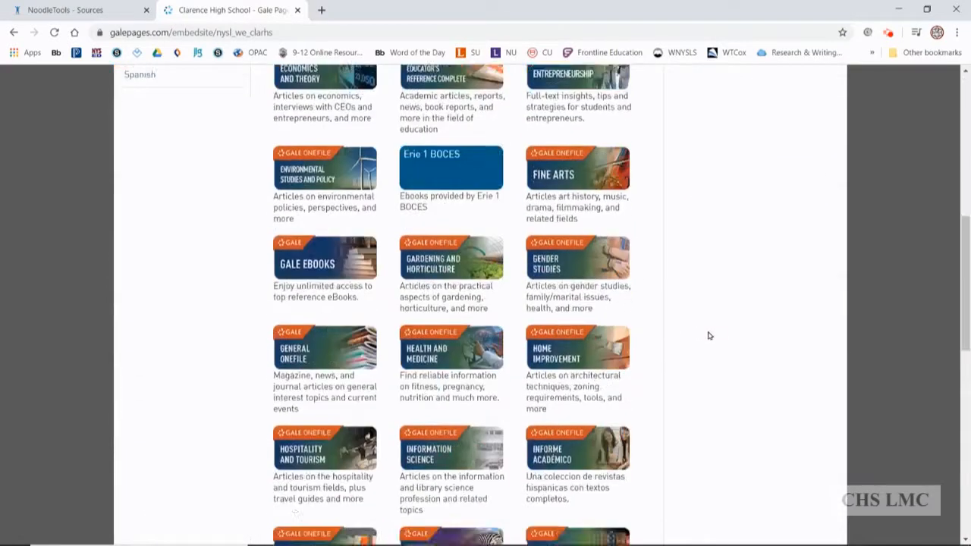
scroll(710, 335, "down", 3)
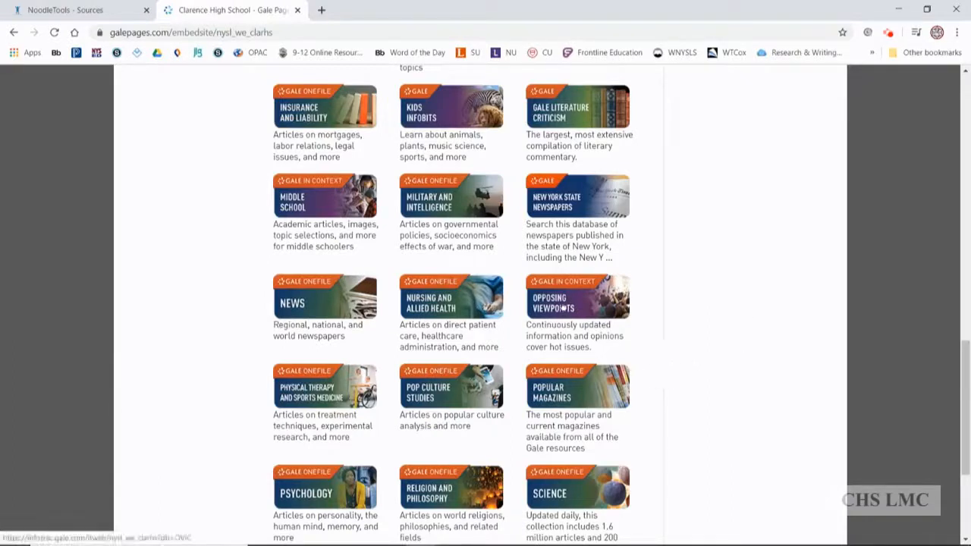
left_click(563, 305)
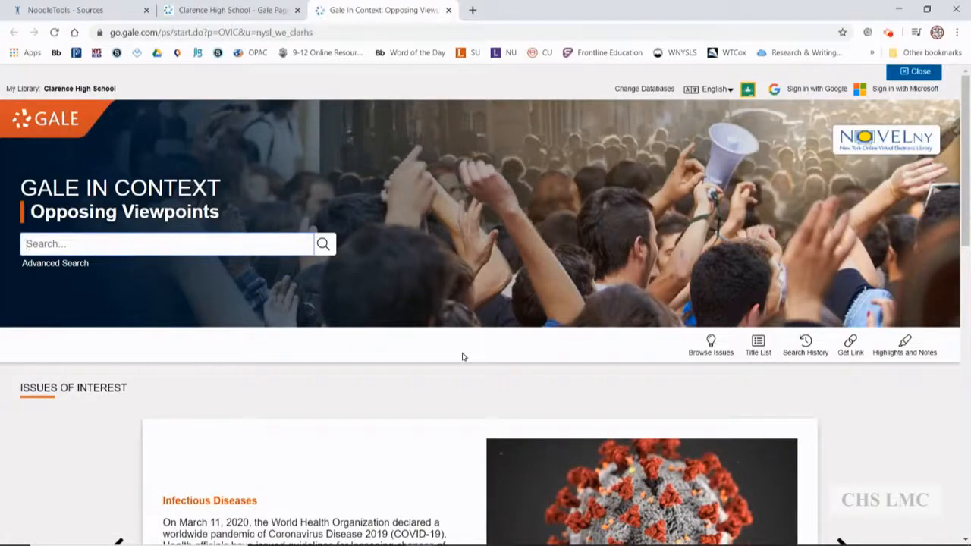
Search Opposing Viewpoints for "new deal" and open the 2016 "New Deal" event overview from American Governance.
type("New")
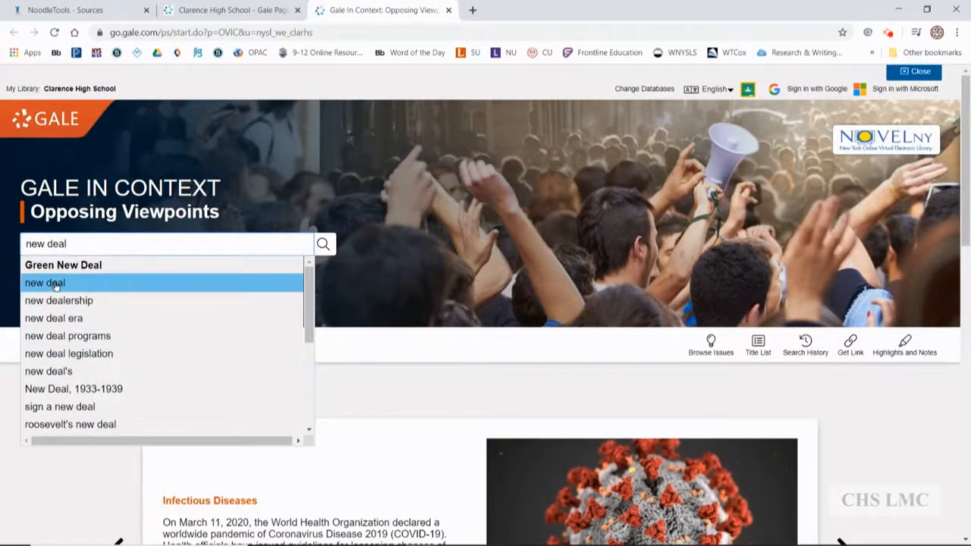
left_click(55, 284)
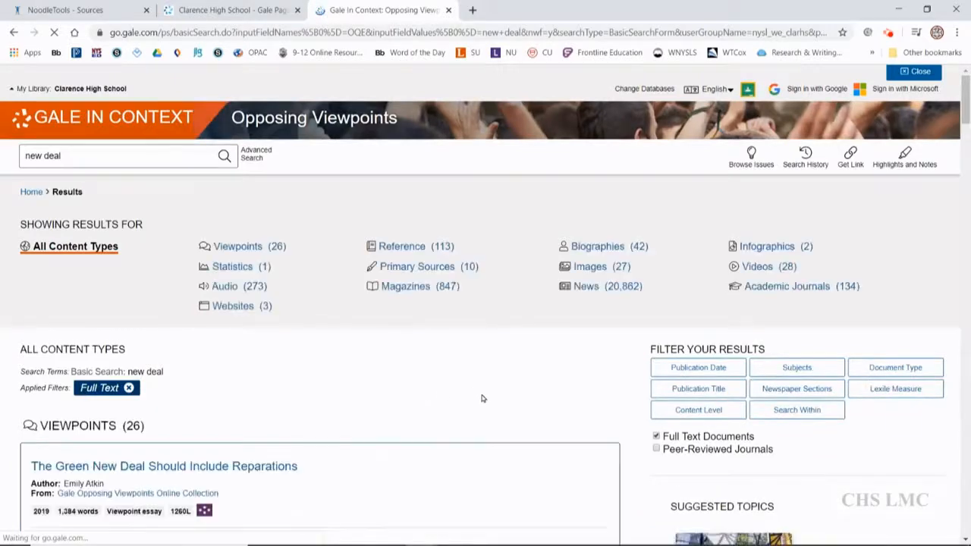
scroll(486, 394, "down", 5)
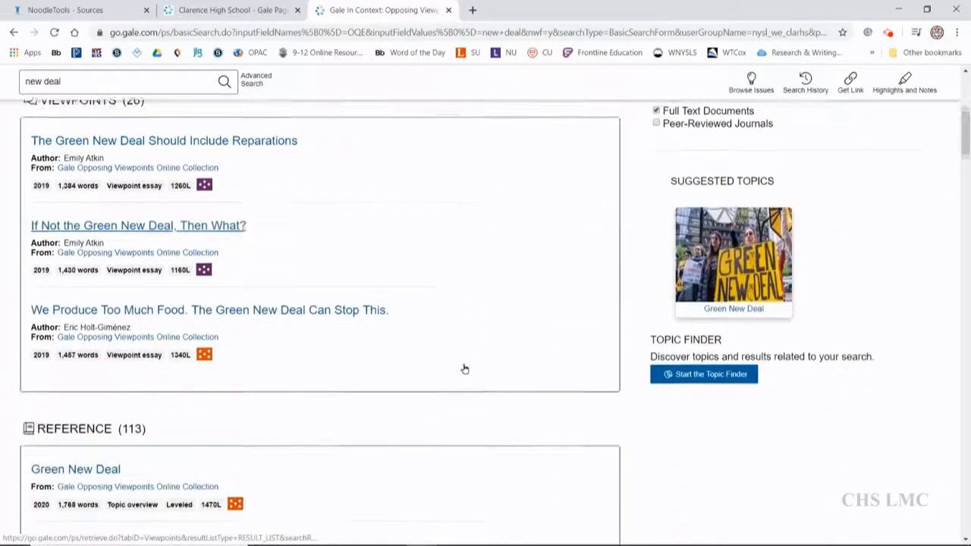
scroll(465, 369, "down", 3)
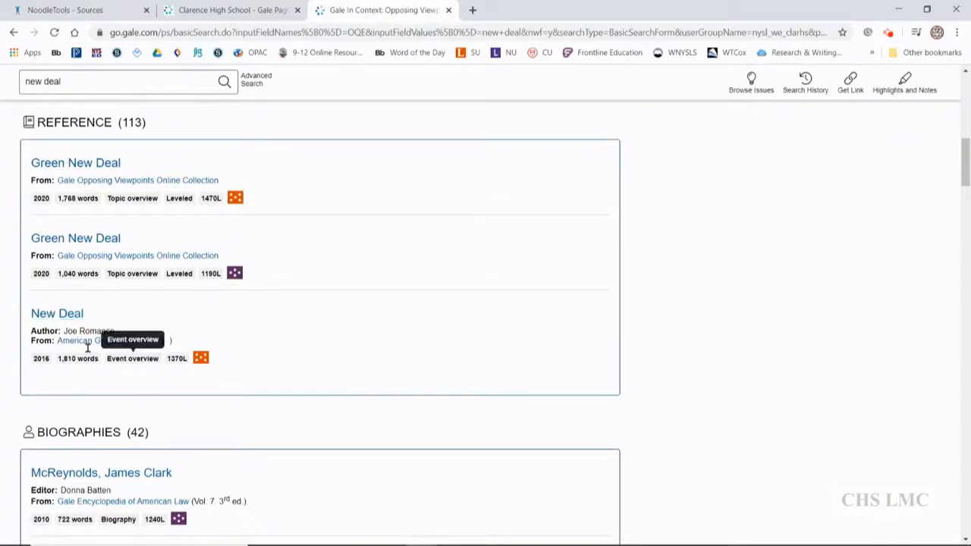
left_click(60, 315)
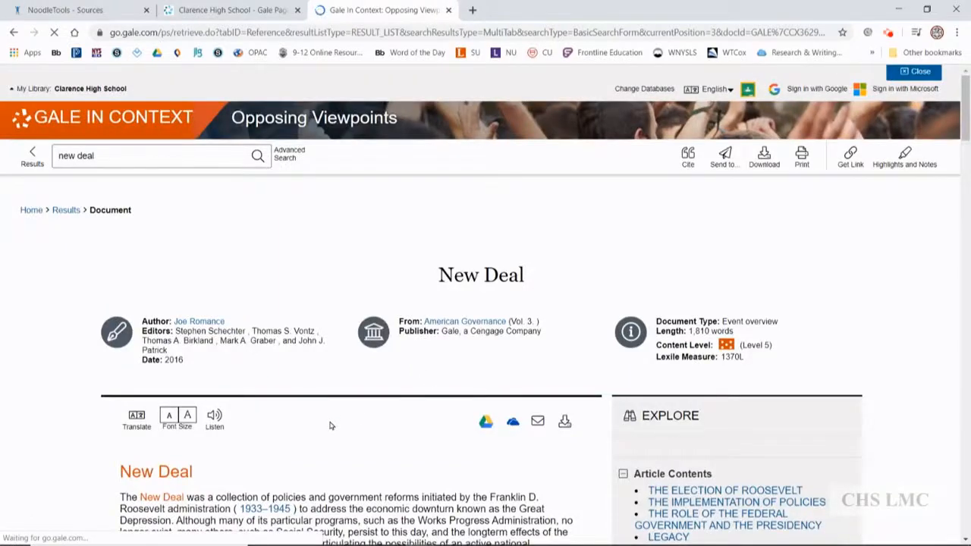
Look through the New Deal article down to its source citation and export options.
scroll(332, 424, "down", 1)
scroll(332, 424, "down", 2)
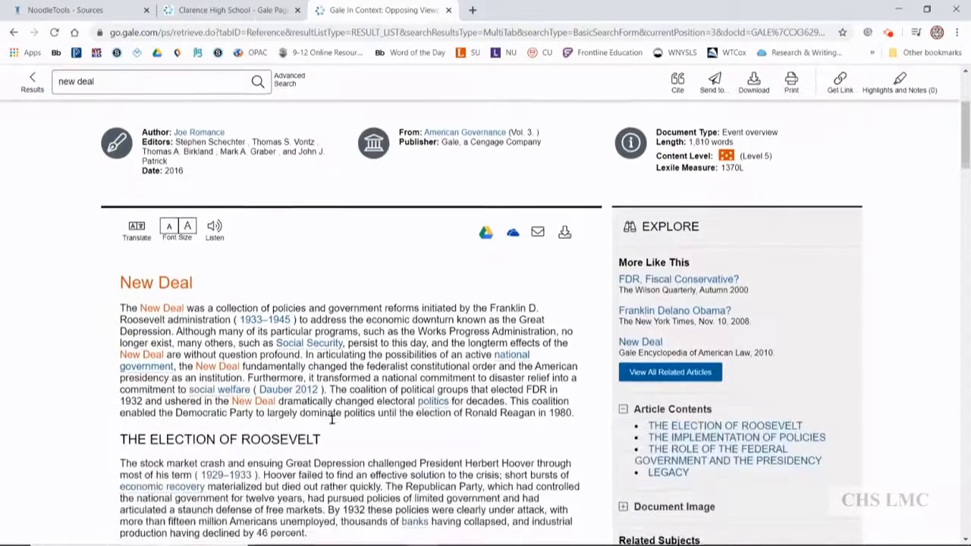
scroll(333, 424, "down", 2)
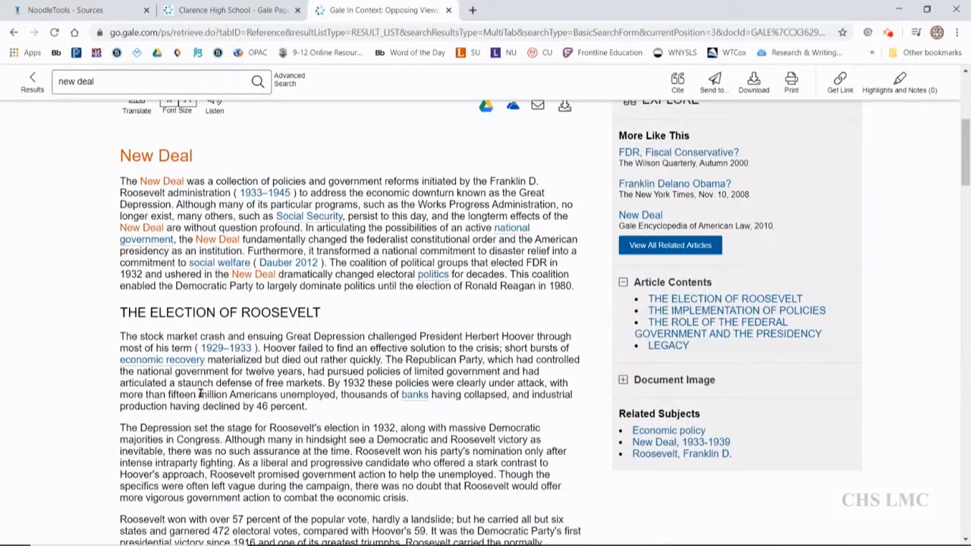
scroll(201, 393, "down", 5)
scroll(299, 357, "down", 4)
scroll(495, 403, "down", 3)
scroll(683, 431, "down", 7)
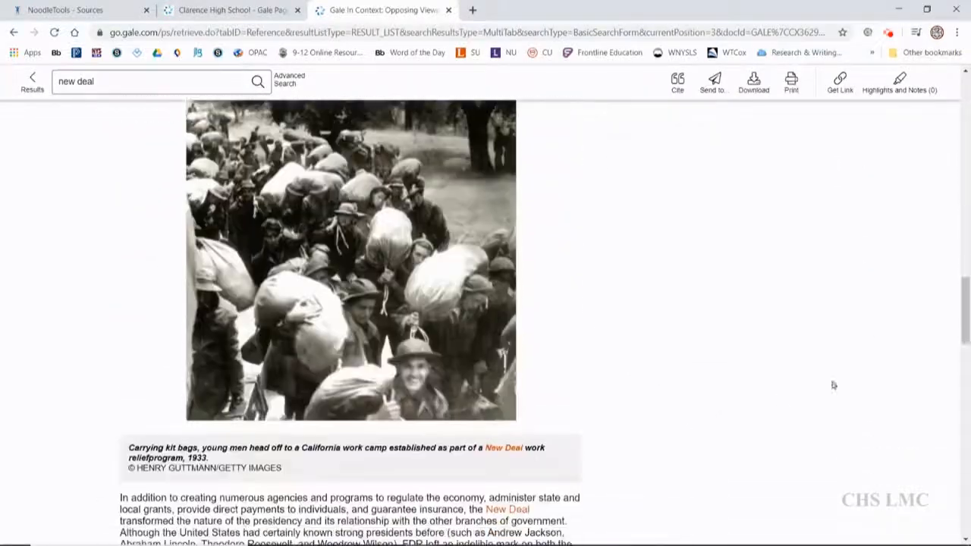
left_click_drag(961, 324, 962, 453)
left_click_drag(960, 461, 960, 489)
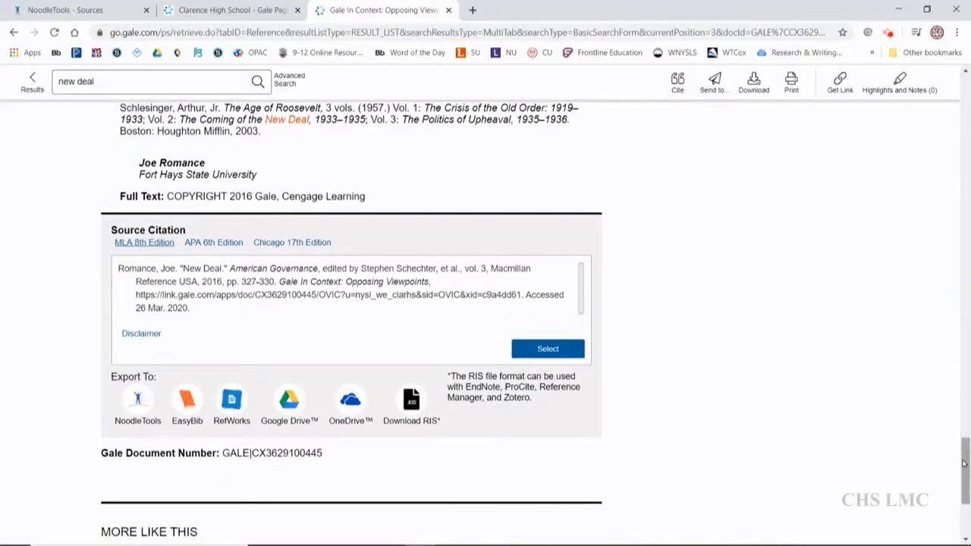
Select the New Deal article's MLA 8th Edition source citation and export it to NoodleTools.
left_click_drag(964, 464, 963, 88)
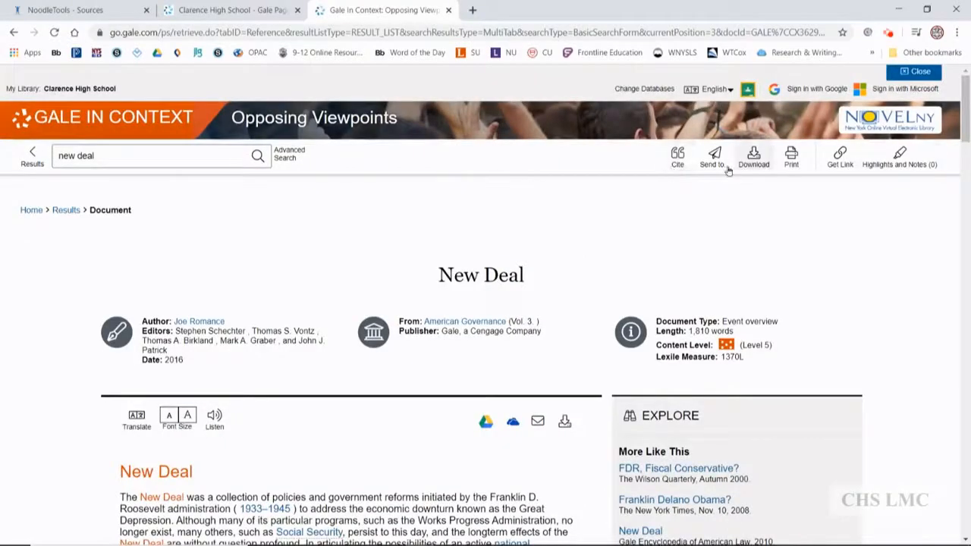
left_click_drag(964, 114, 957, 483)
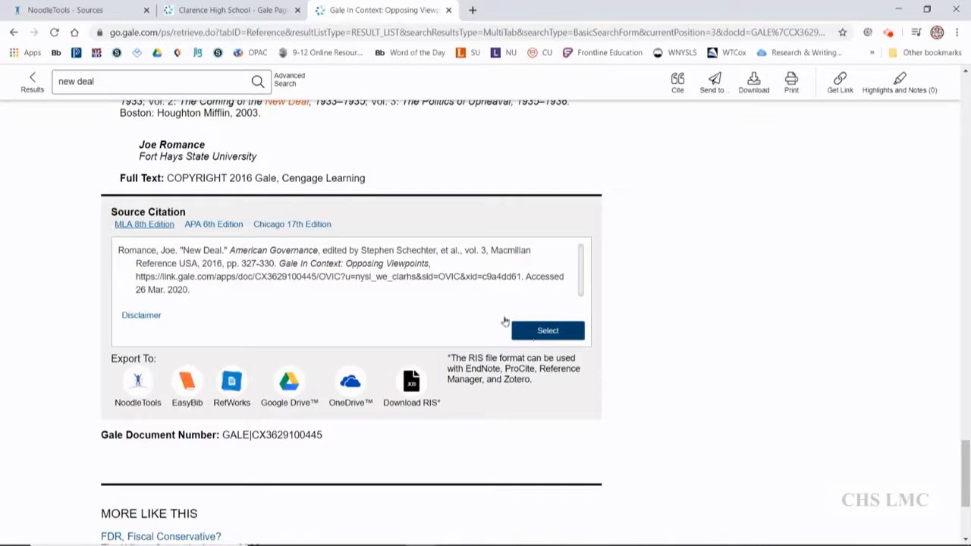
left_click(531, 330)
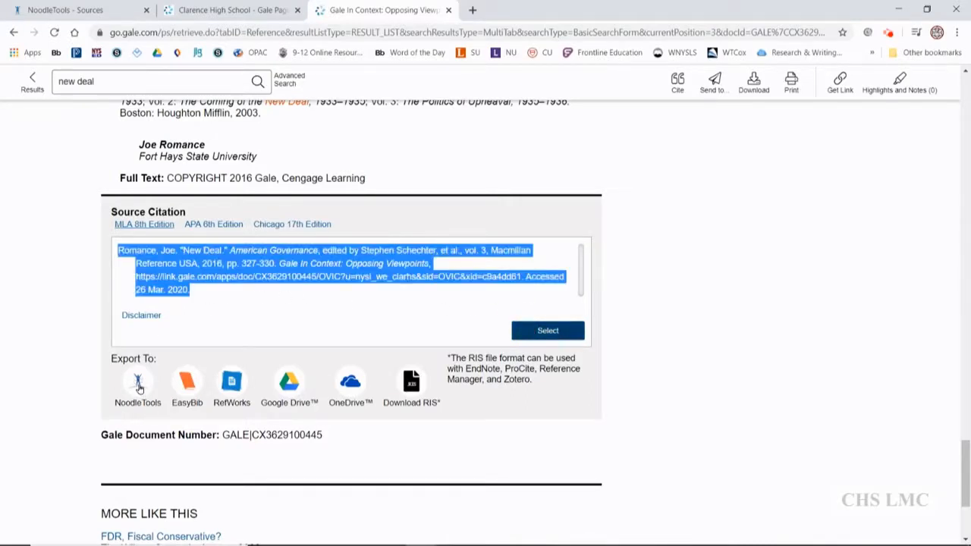
left_click(138, 385)
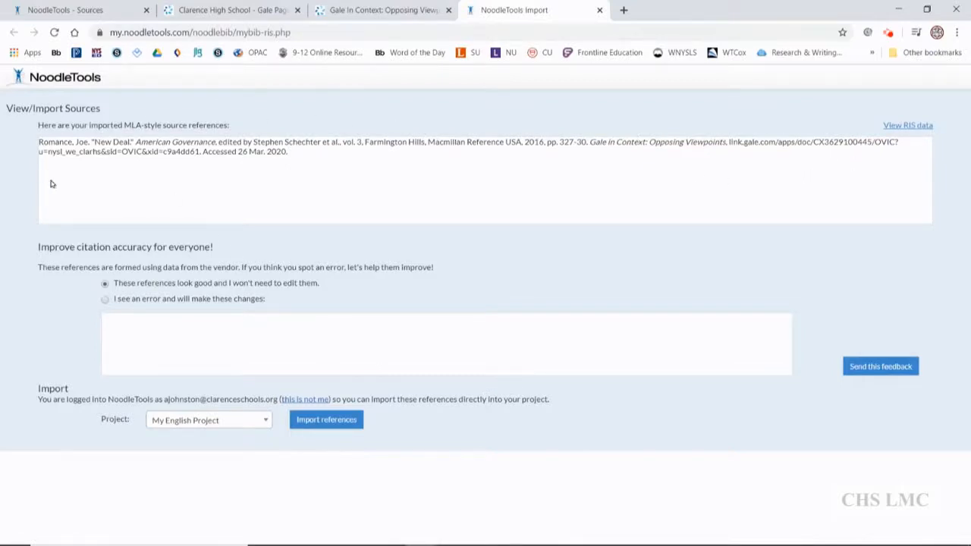
Choose My English Project as the target project and import the New Deal reference into it.
left_click(227, 422)
left_click(191, 230)
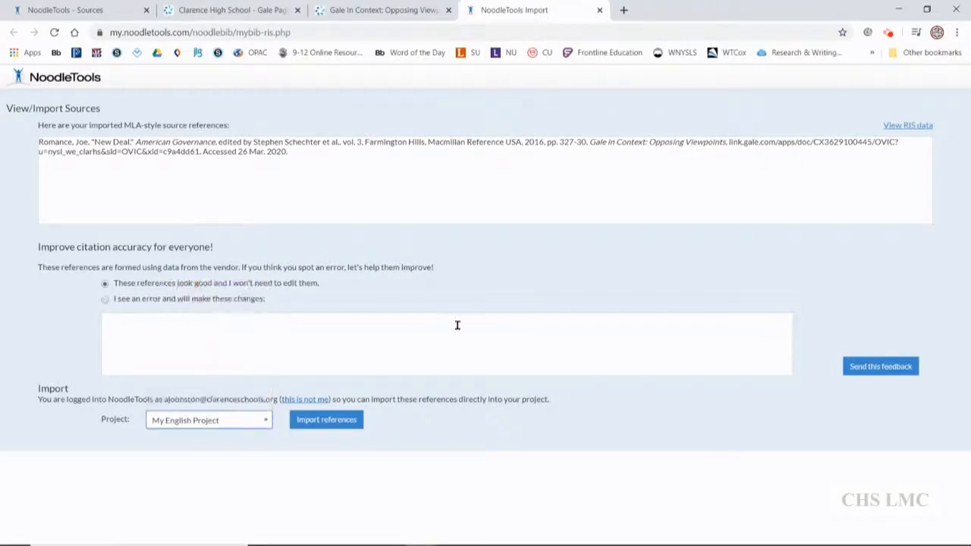
left_click(321, 421)
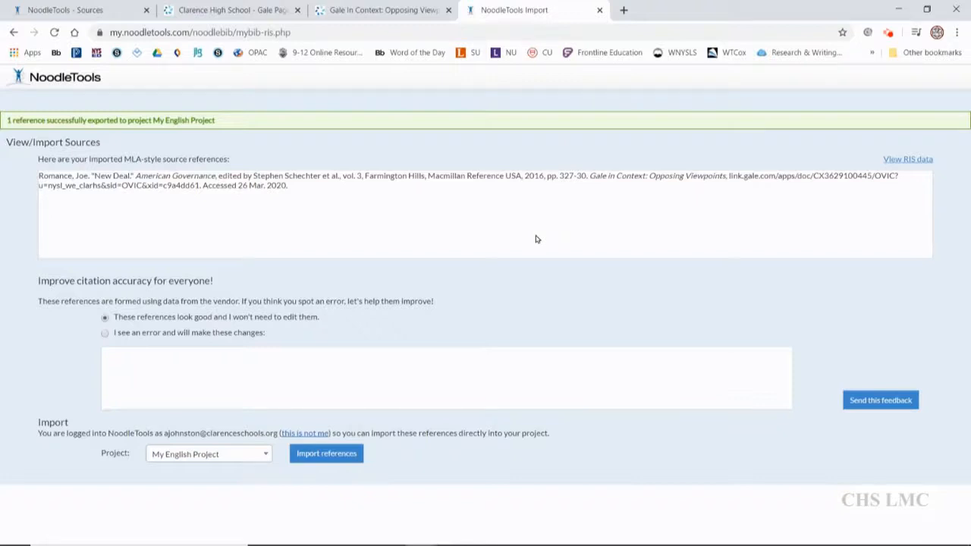
Close the import page and reload the NoodleTools sources list of My English Project to check for the New Deal citation.
left_click(600, 10)
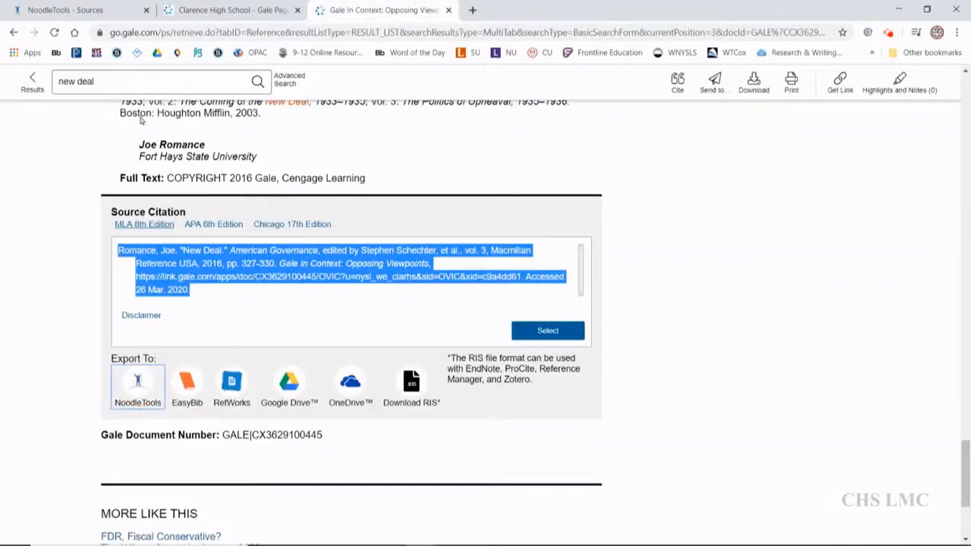
left_click(81, 12)
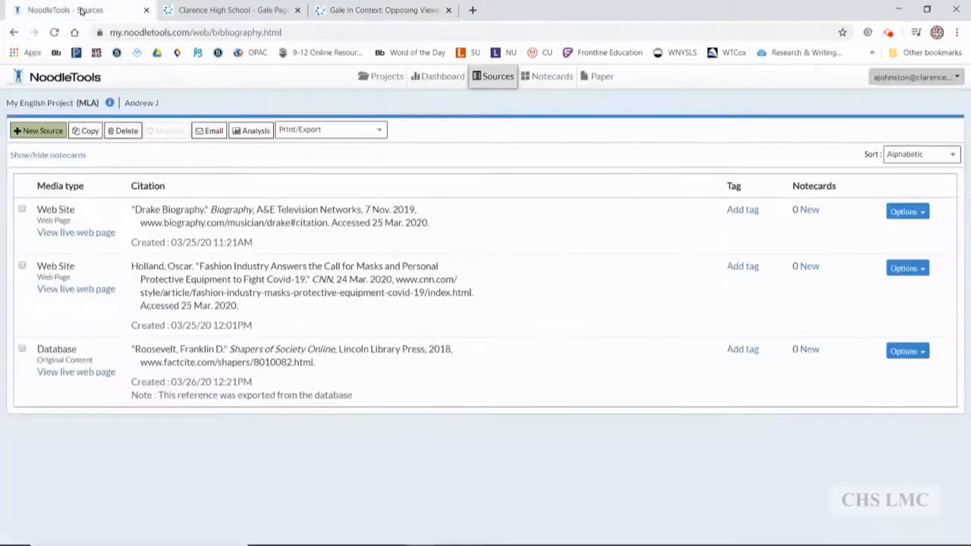
left_click(499, 78)
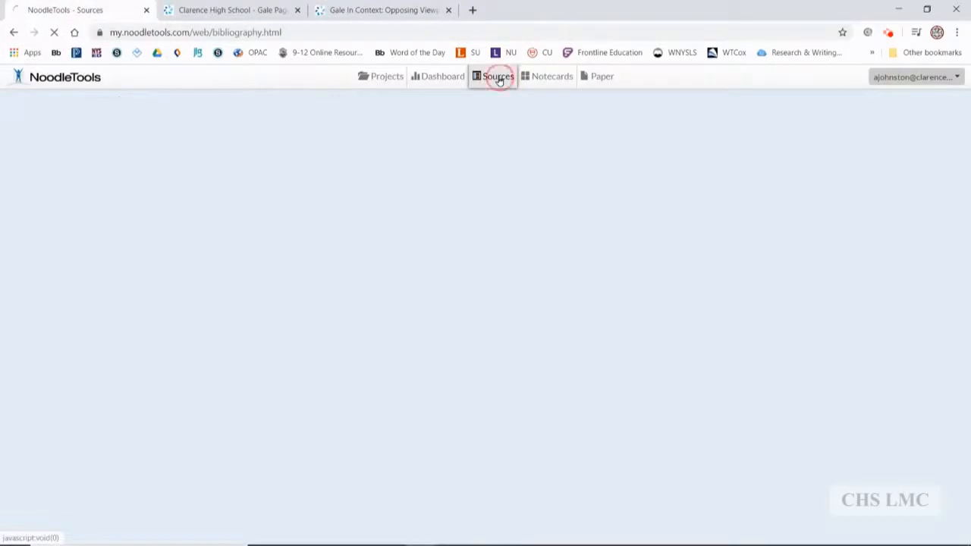